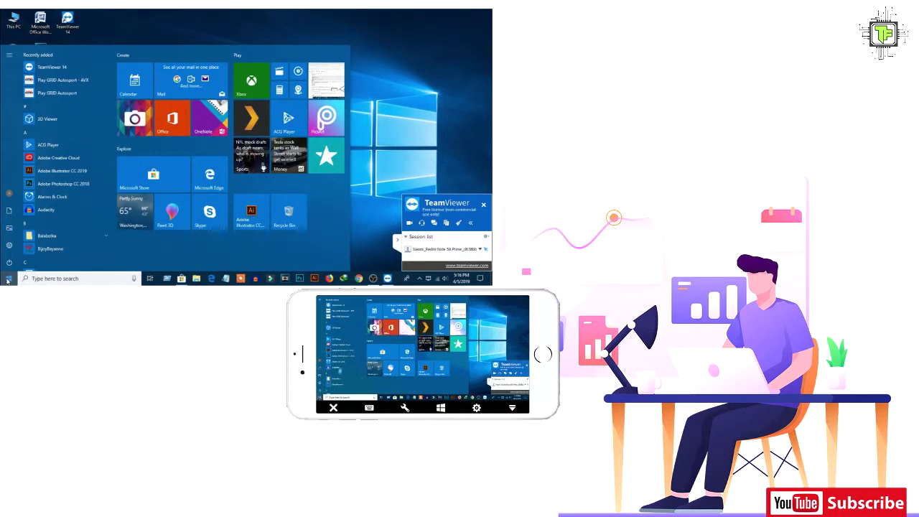
Step: Launch Google Chrome to reach teamviewer.com via a Google search
left_click(9, 245)
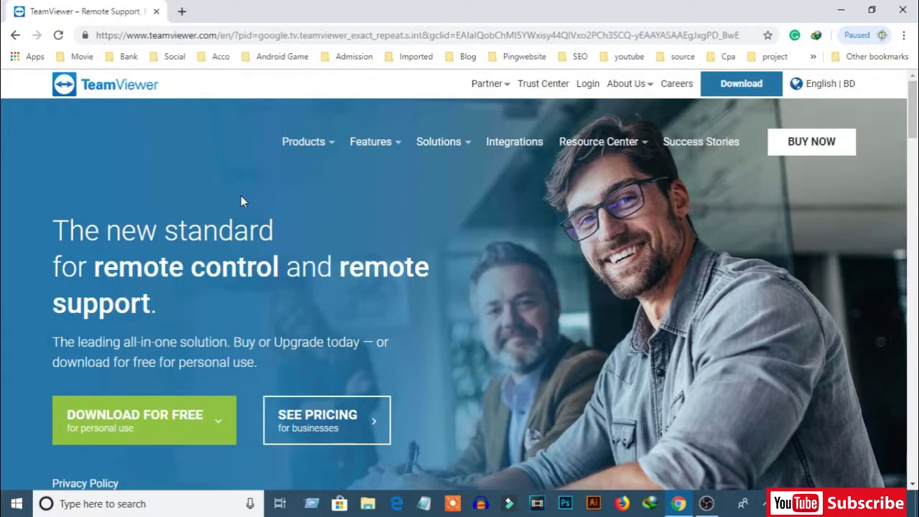
Step: Download the free TeamViewer_Setup.exe installer (21.7 MB) using 'Download for Free'
scroll(241, 195, "down", 1)
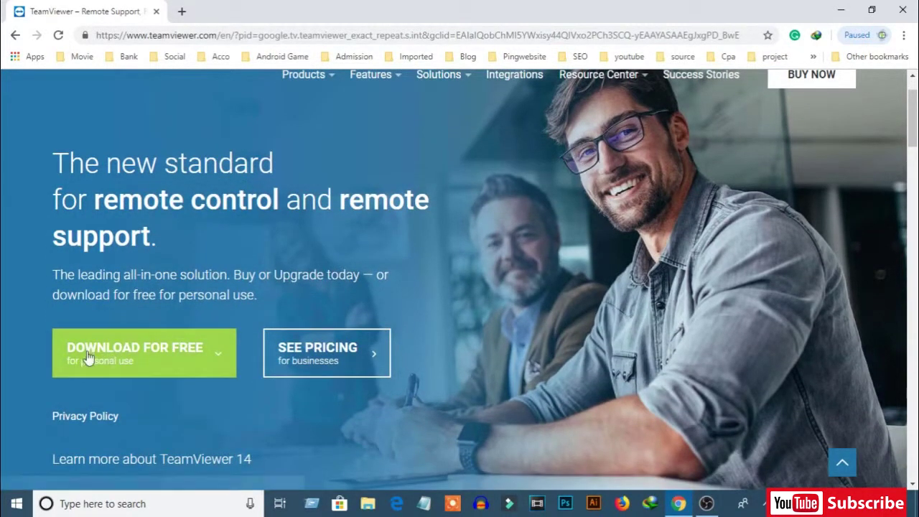
left_click(135, 368)
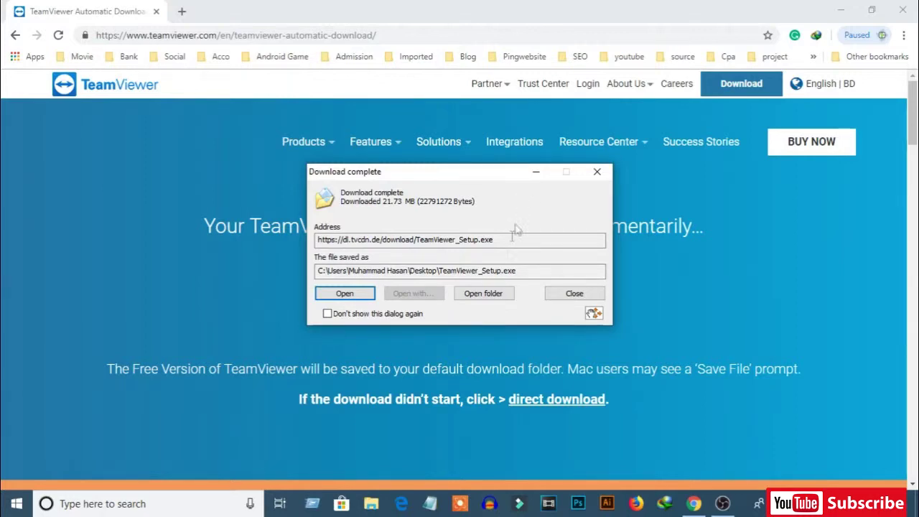
Step: Run TeamViewer_Setup from its folder with Basic installation and Personal use, and accept to finish
left_click(499, 294)
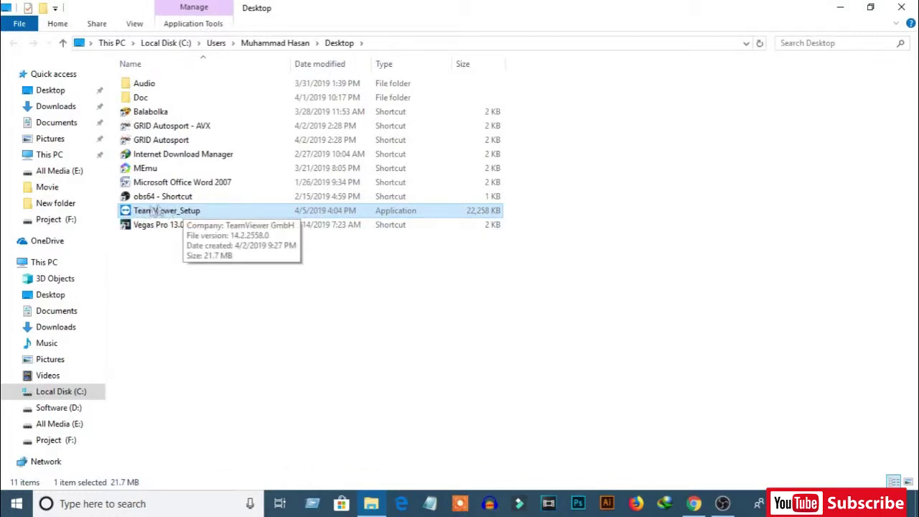
double_click(190, 216)
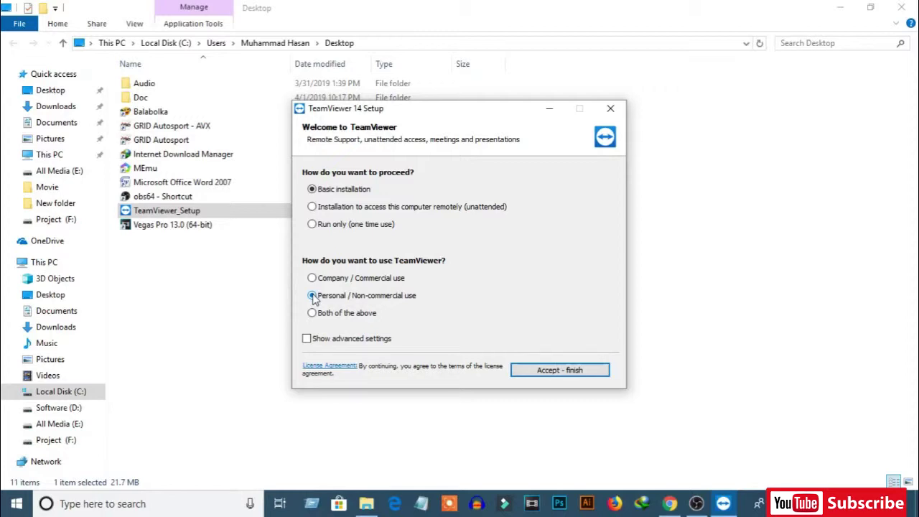
left_click(585, 371)
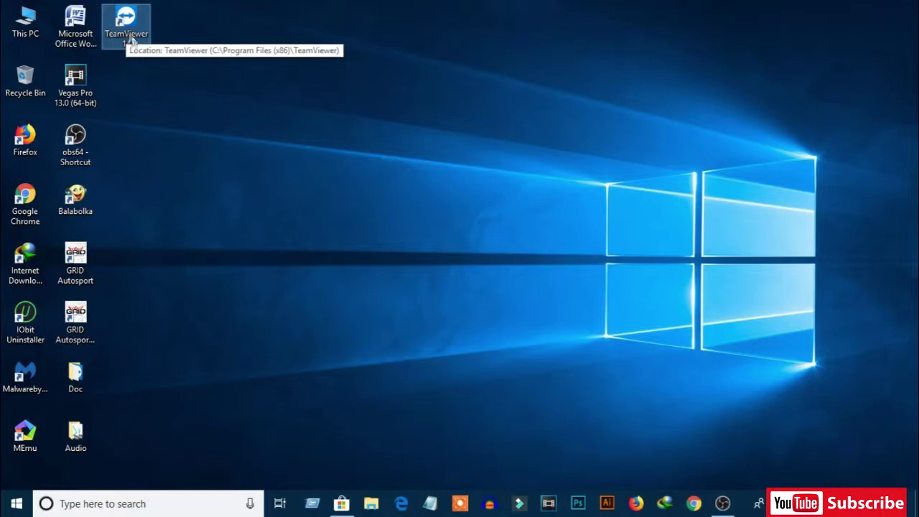
Step: Launch TeamViewer 14 from its desktop shortcut to show this PC's ID and password
double_click(133, 41)
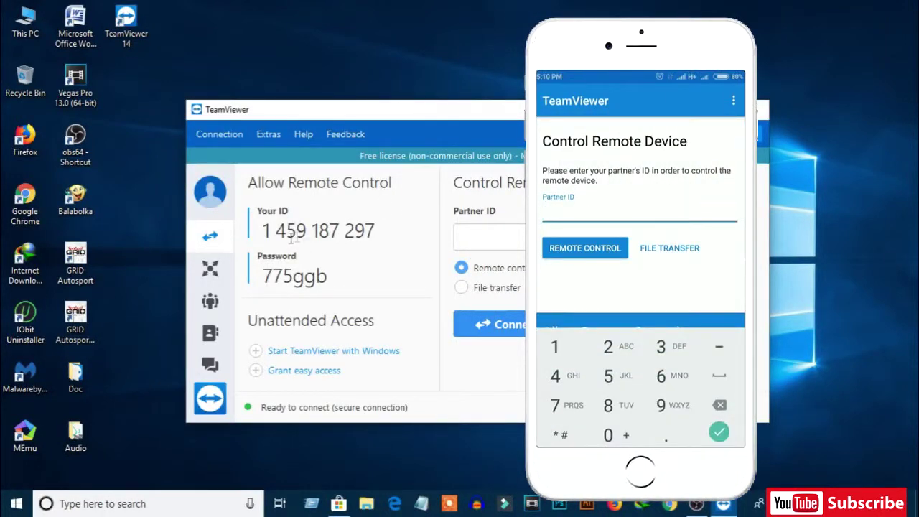
left_click_drag(264, 230, 377, 229)
left_click(328, 279)
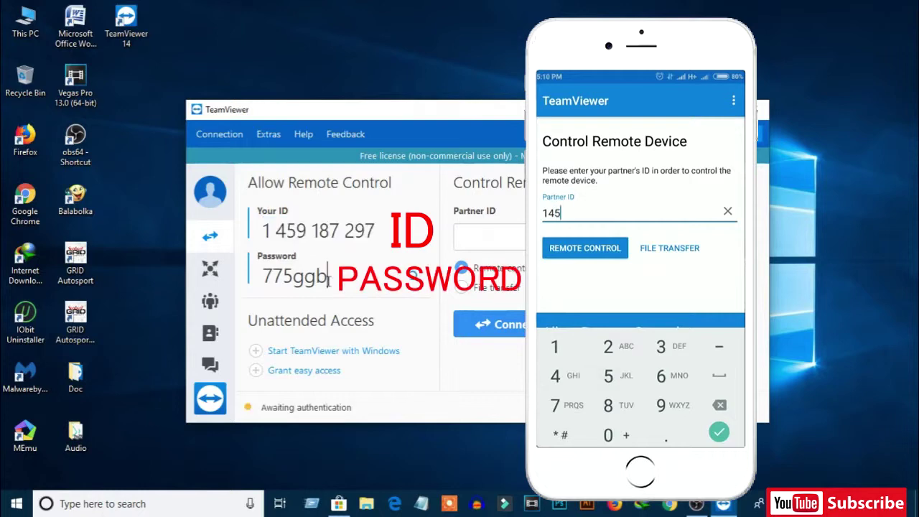
left_click_drag(264, 277, 336, 275)
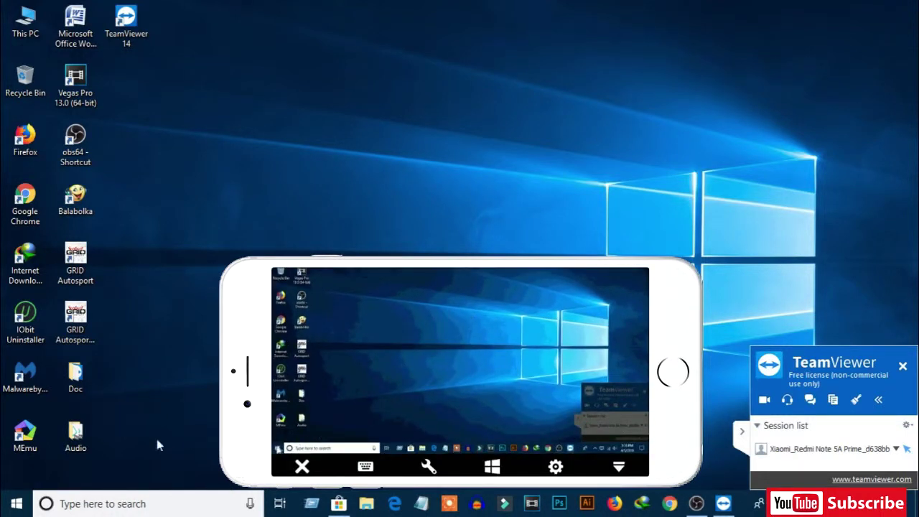
left_click(15, 507)
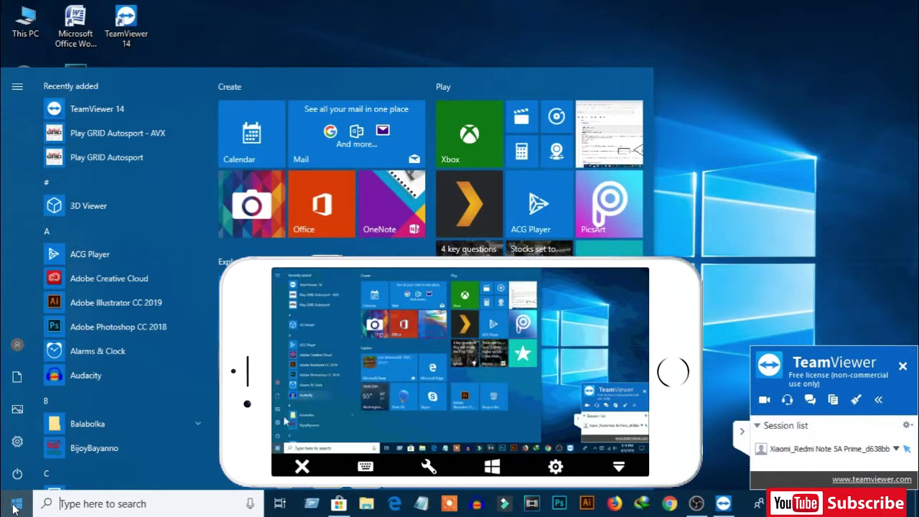
left_click(17, 441)
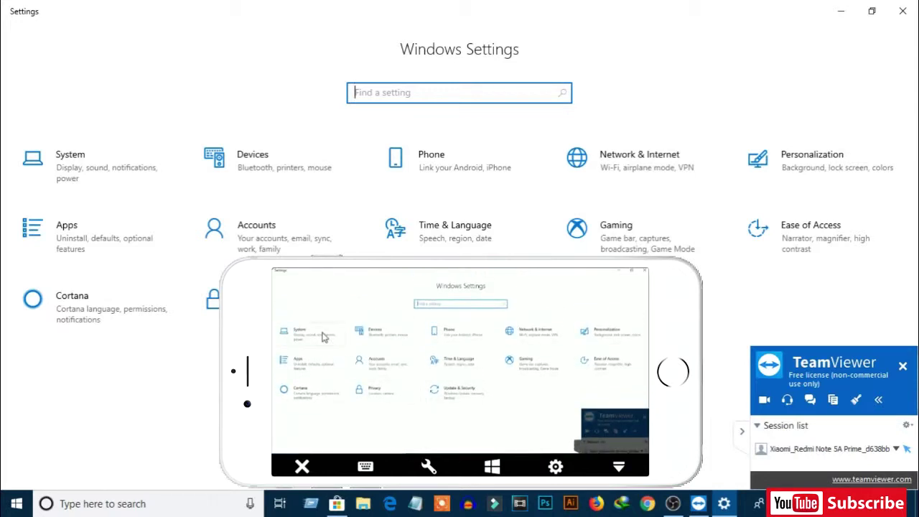
left_click(123, 165)
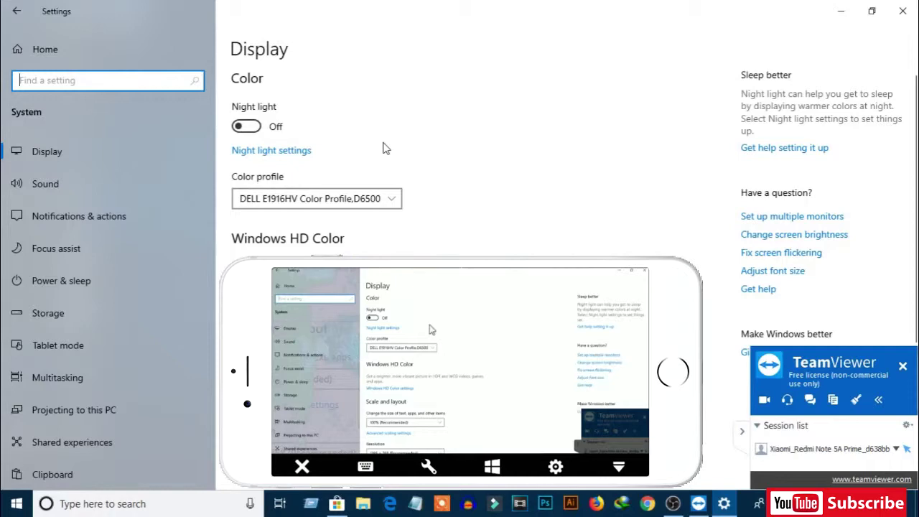
left_click(904, 16)
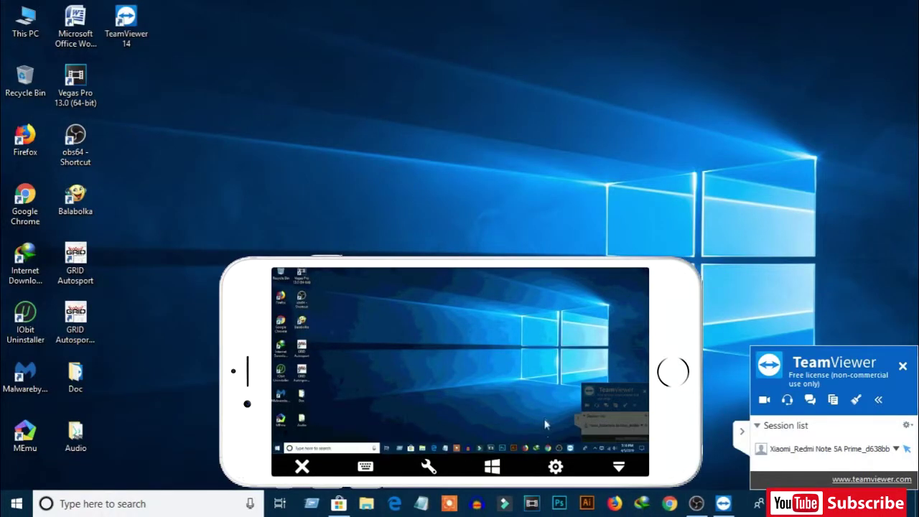
left_click(669, 504)
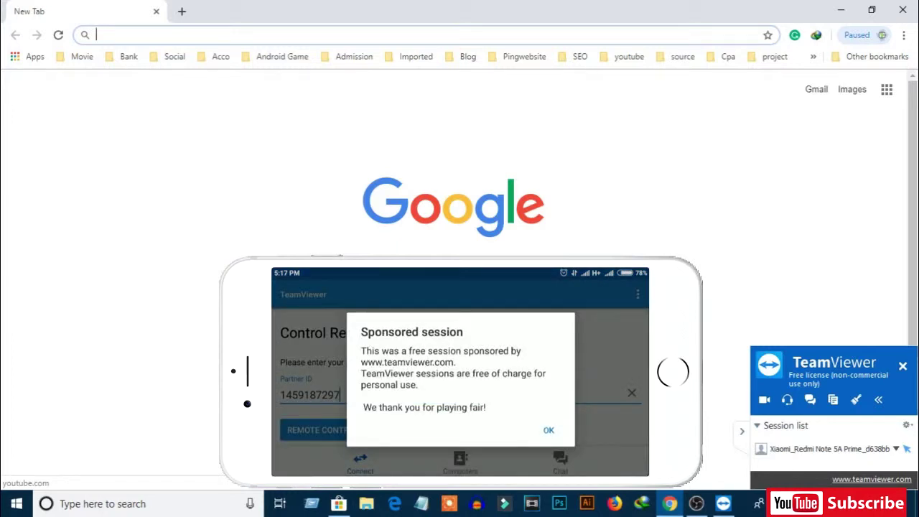
Step: Load youtube.com in Chrome on the remotely controlled PC
left_click(629, 56)
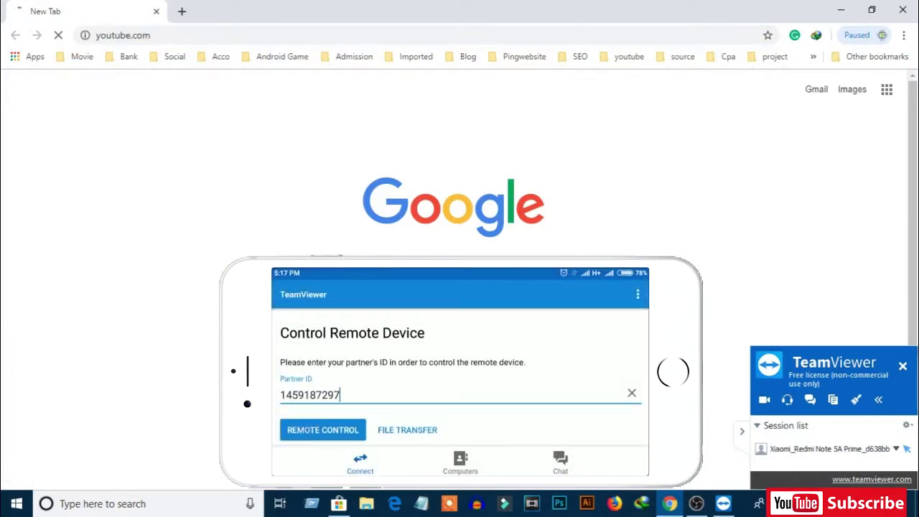